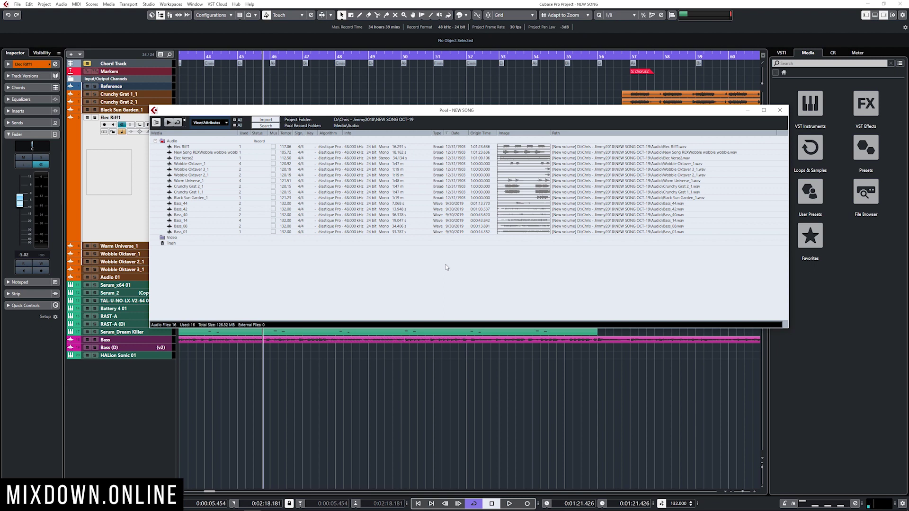
Select Elec Riff1 in the Pool and open it in the Sample Editor.
left_click(181, 147)
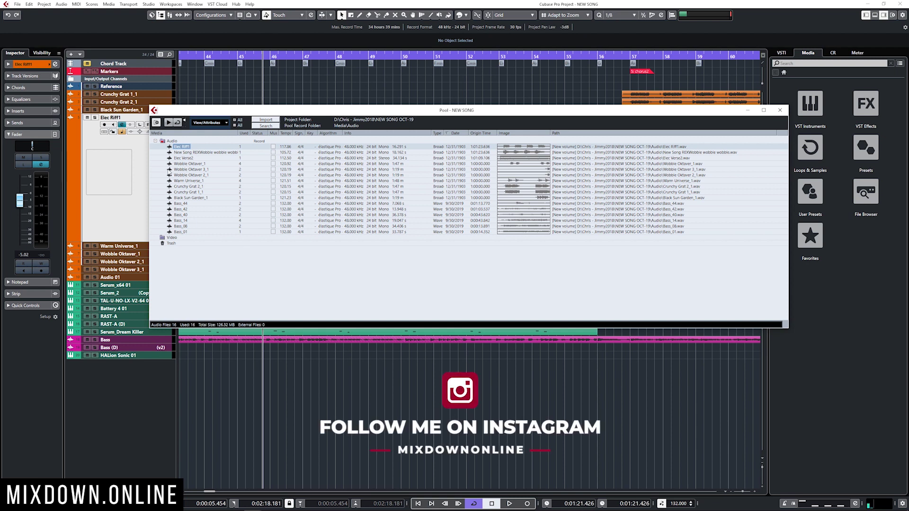
double_click(170, 150)
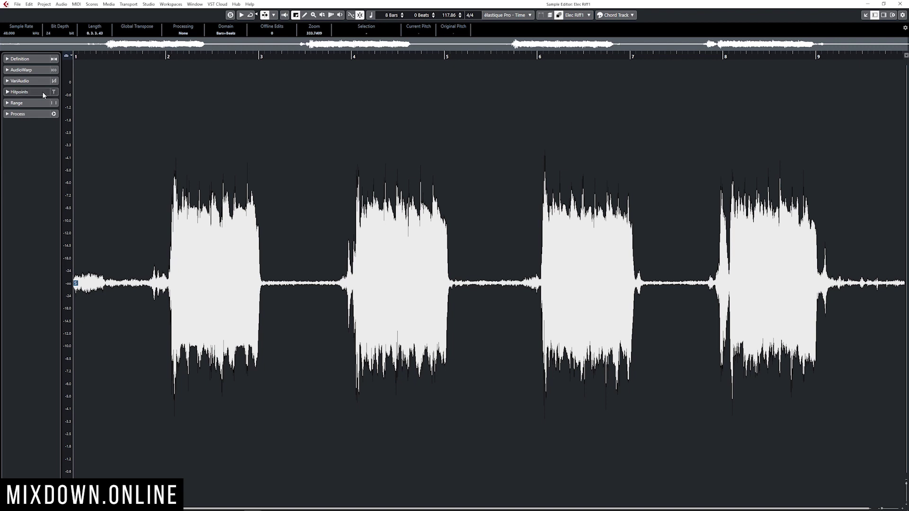
Show the VariAudio section, toggle AudioWarp on and off, then close the Sample Editor.
left_click(34, 84)
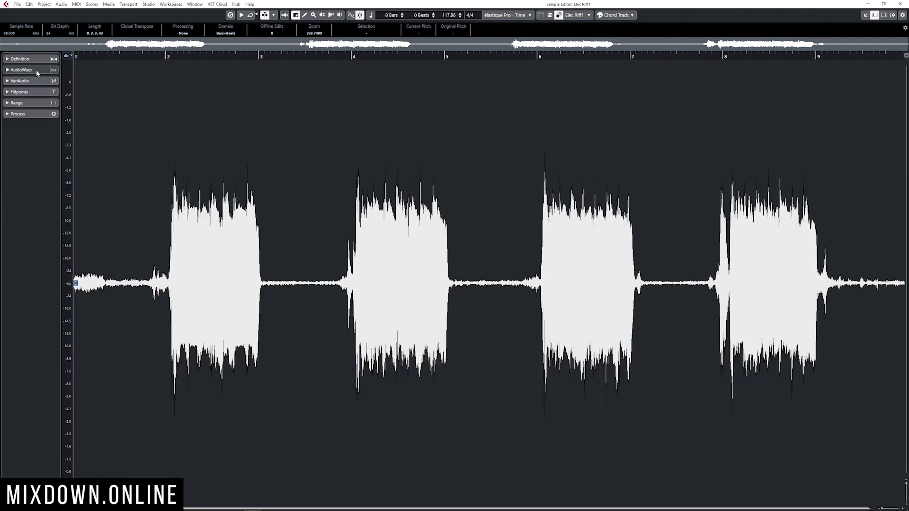
left_click(37, 71)
left_click(37, 70)
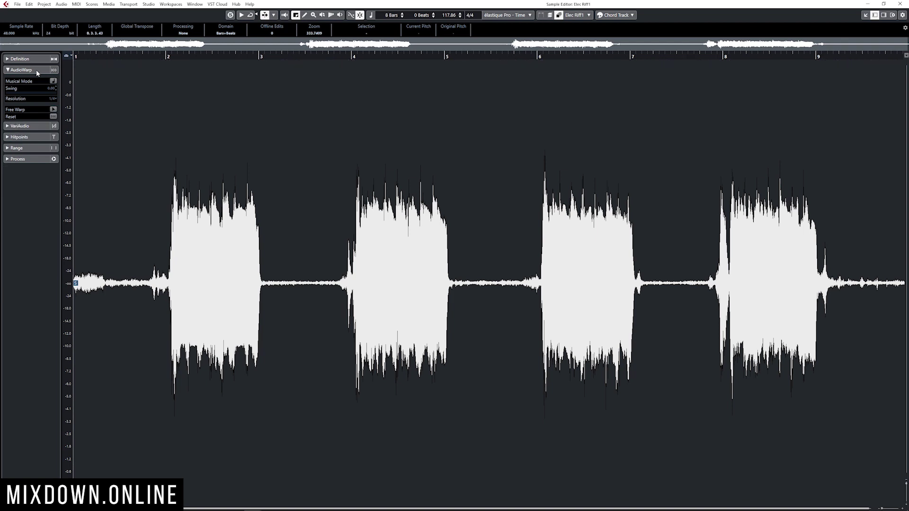
left_click(900, 4)
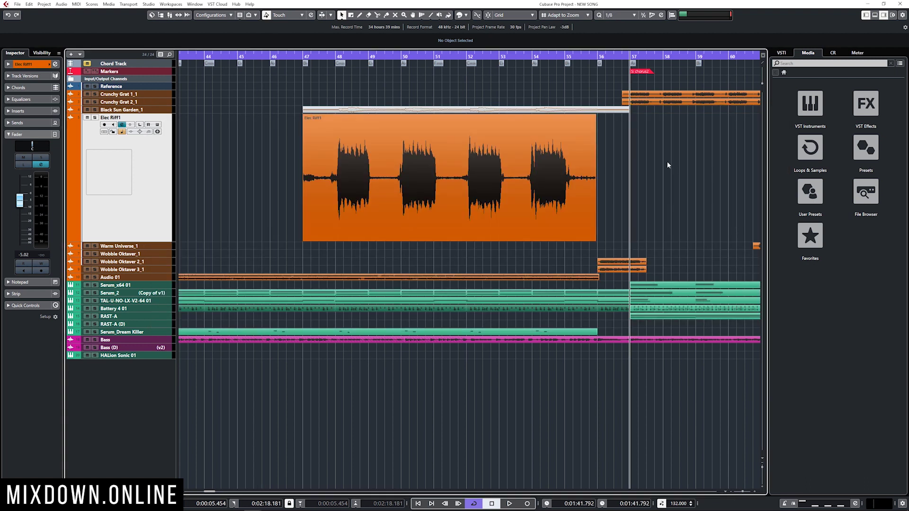
Select the Elec Riff1 event at bar 47 to show its start, length and volume.
left_click(495, 169)
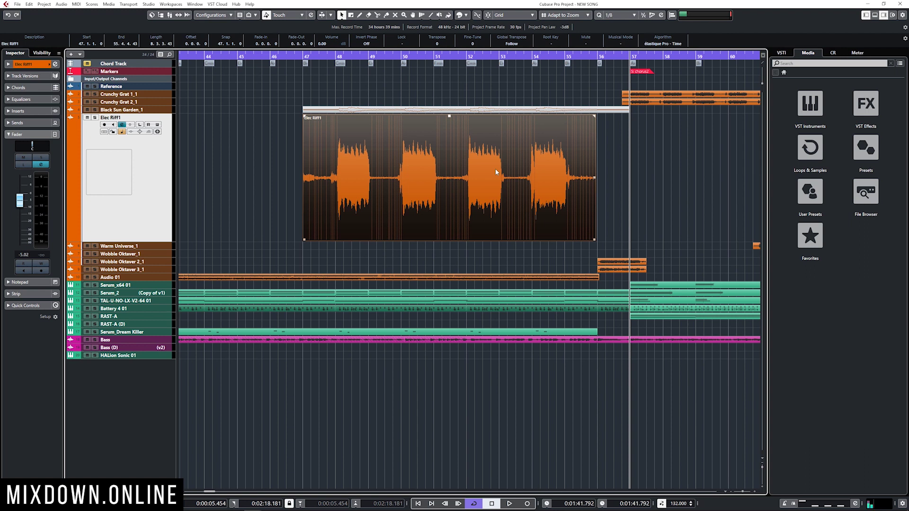
Zoom in and split Elec Riff1 around each of its four hits, deleting the tail piece.
key("h")
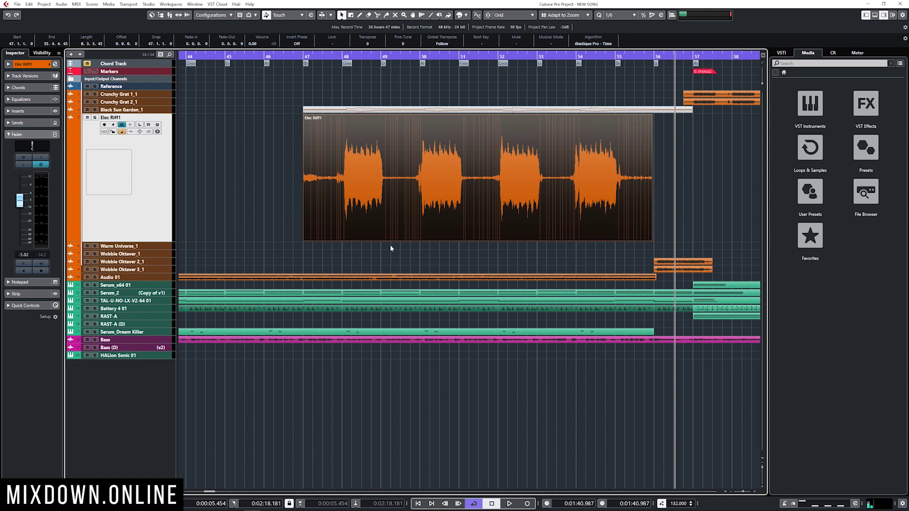
key("3")
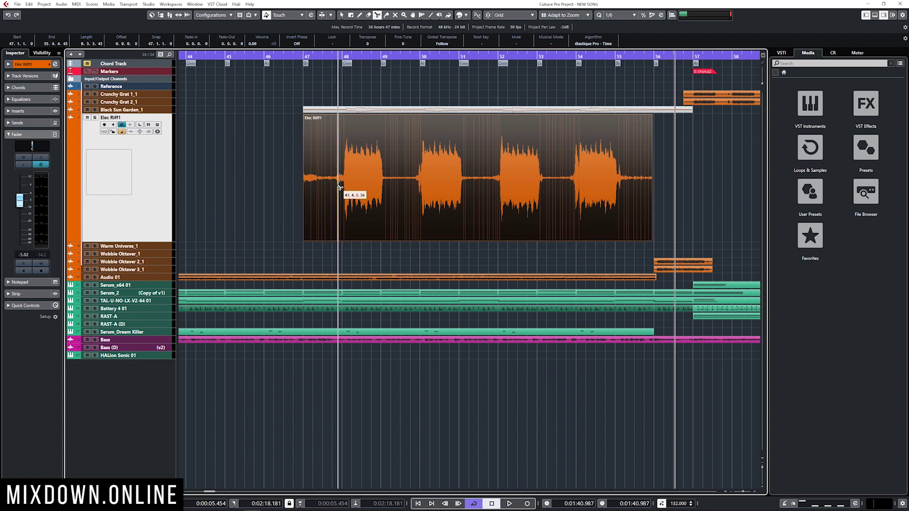
left_click(339, 187)
left_click(416, 190)
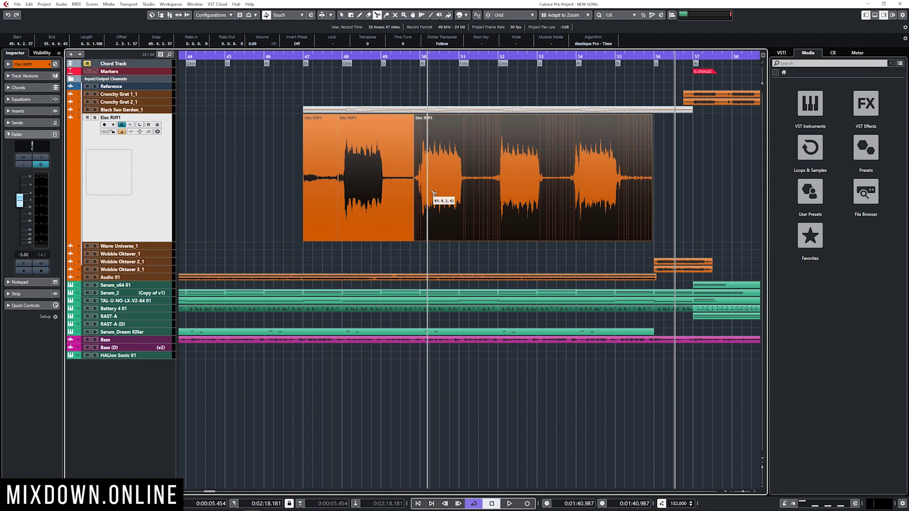
left_click(492, 192)
left_click(567, 191)
left_click(633, 192)
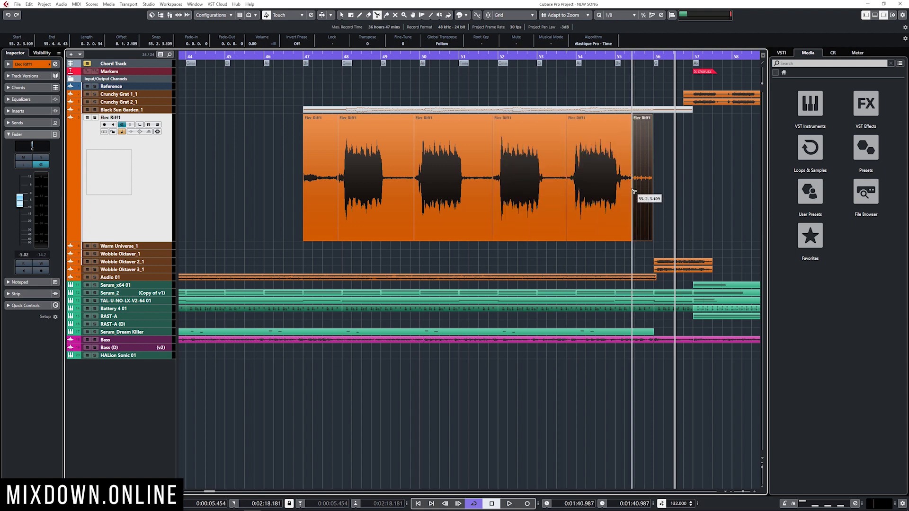
key("Delete")
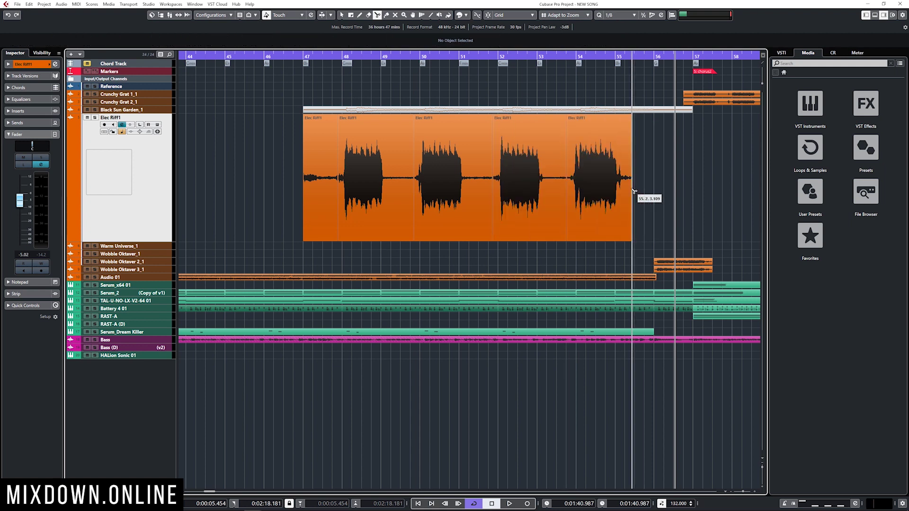
Delete the silent lead-in, trim the first hit's front edge and set its clip gain to 4.71 dB.
key("1")
left_click(325, 179)
key("Delete")
left_click(373, 145)
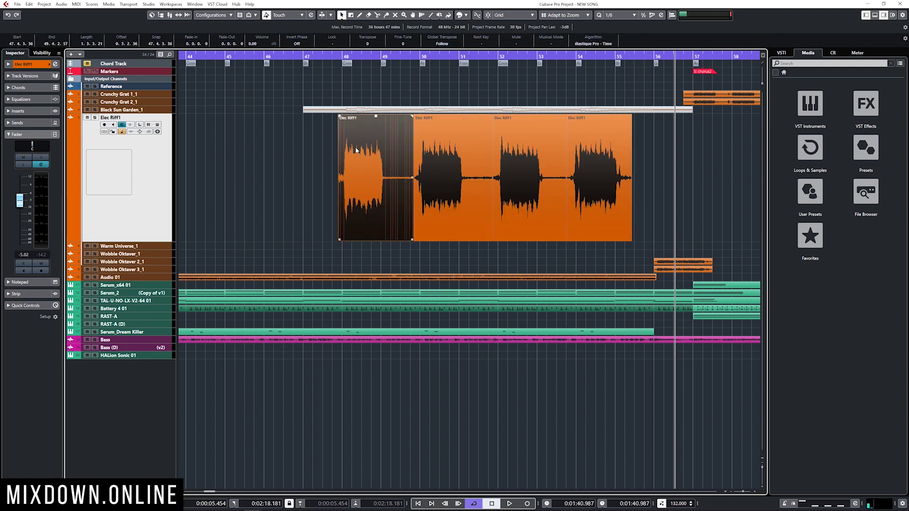
scroll(356, 150, "up", 4)
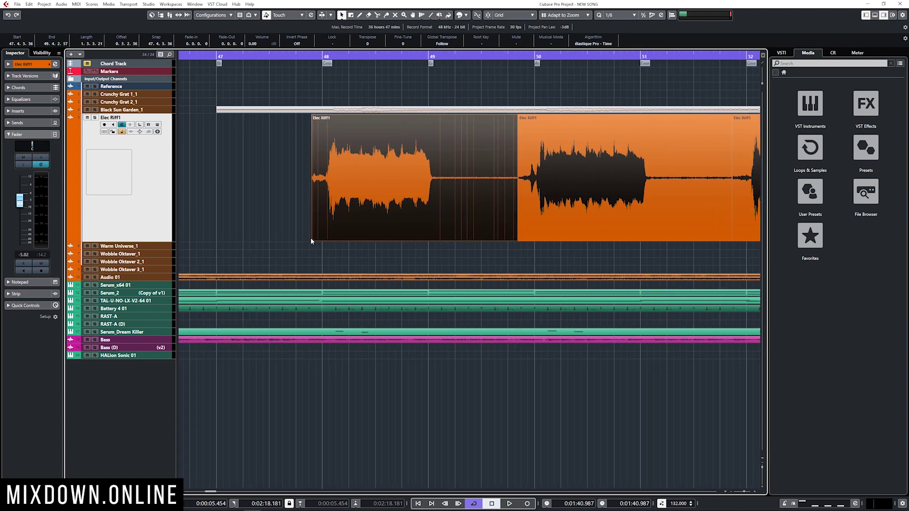
left_click_drag(311, 240, 321, 202)
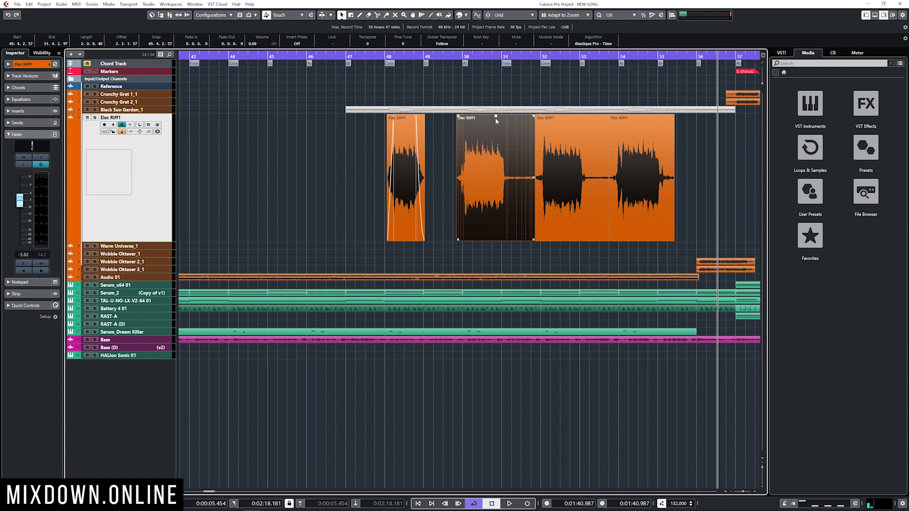
left_click_drag(495, 117, 546, 191)
left_click(545, 191)
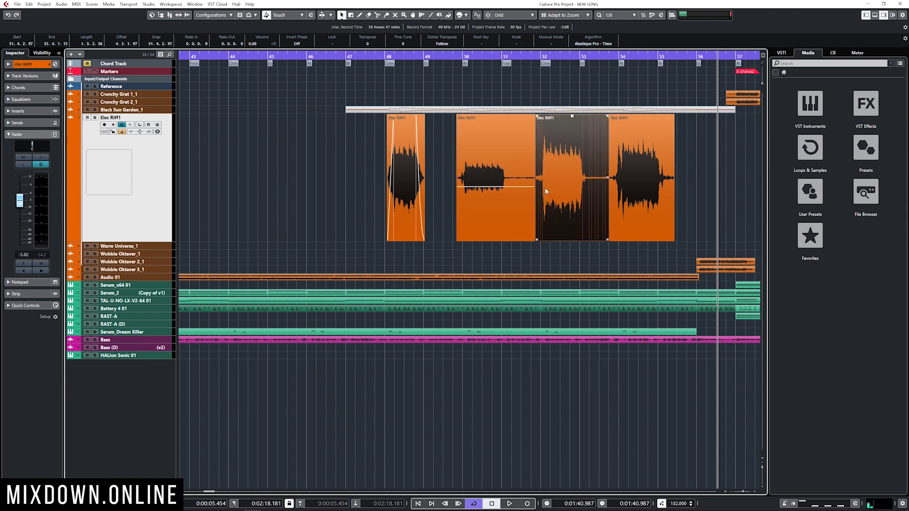
Open the third hit's piece in the Sample Editor, enable VariAudio and select all detected segments.
double_click(560, 172)
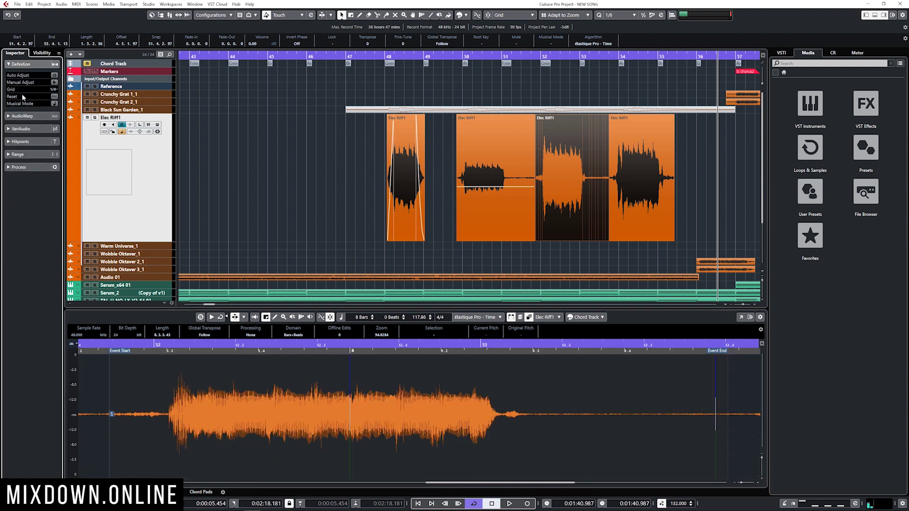
left_click(54, 101)
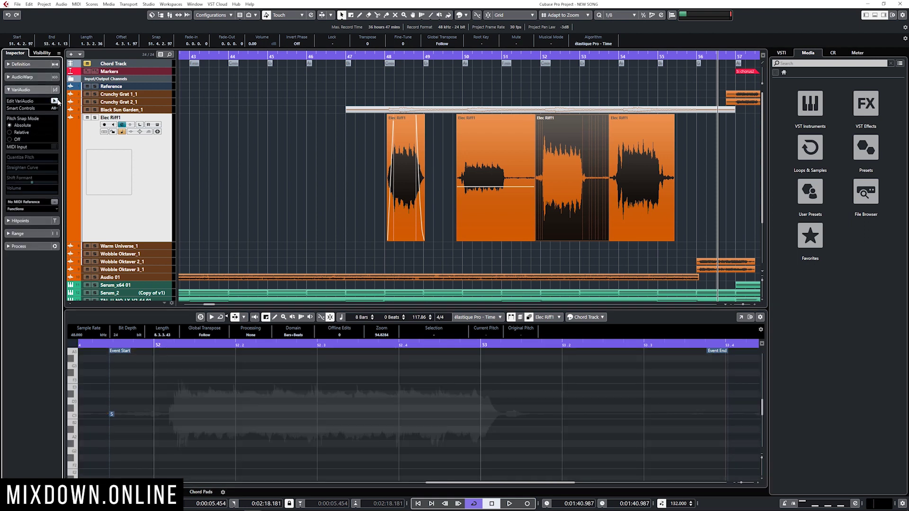
left_click_drag(158, 371, 569, 450)
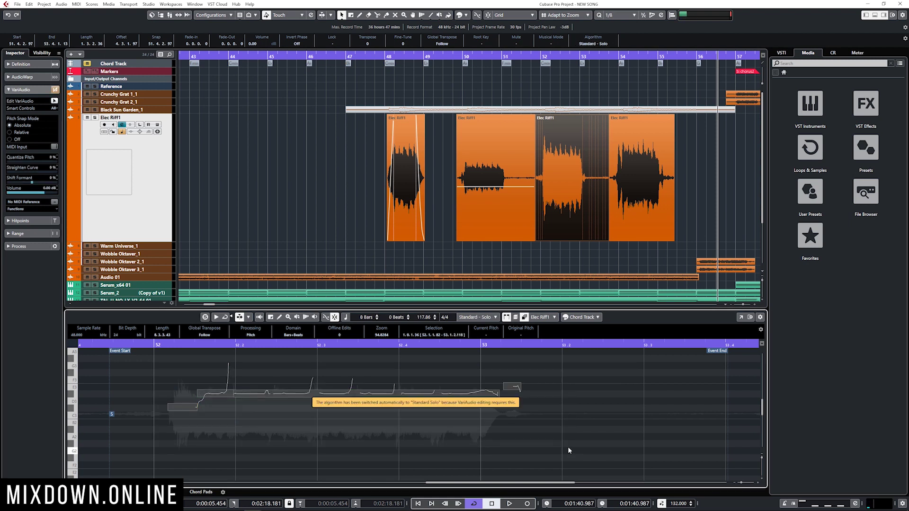
left_click(638, 172)
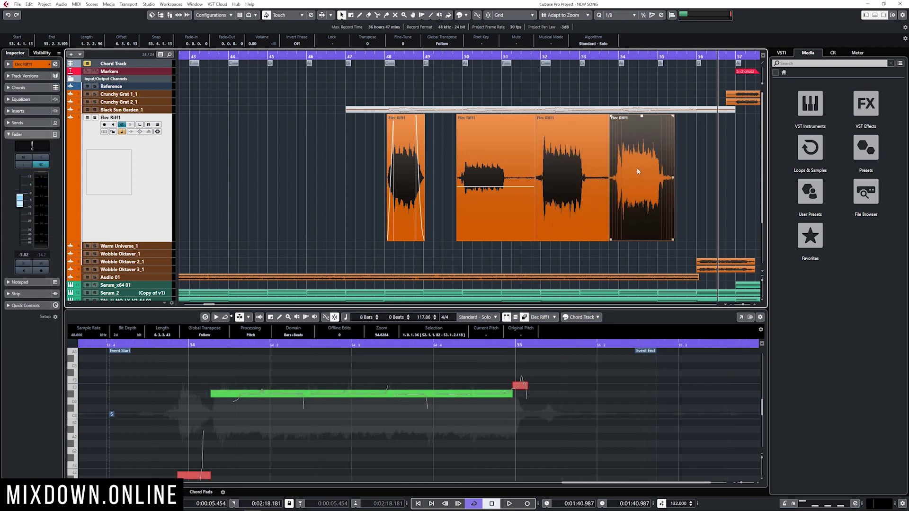
Apply MonoDelay to the last piece via Direct Offline Processing with a 65 % mix.
key("F7")
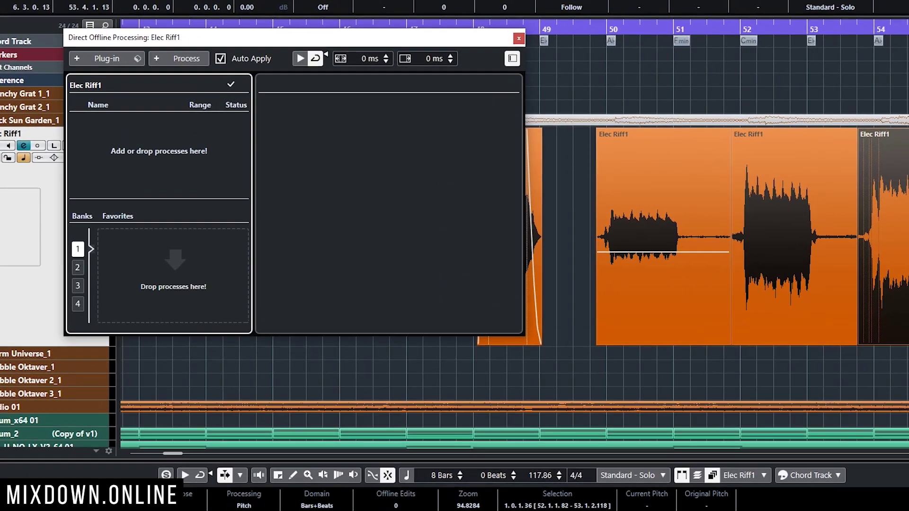
left_click(93, 59)
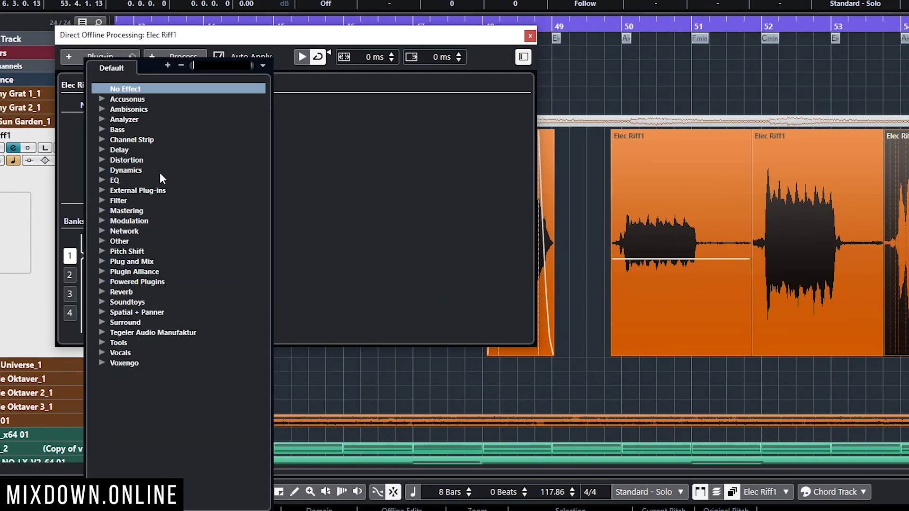
left_click(117, 147)
left_click(147, 198)
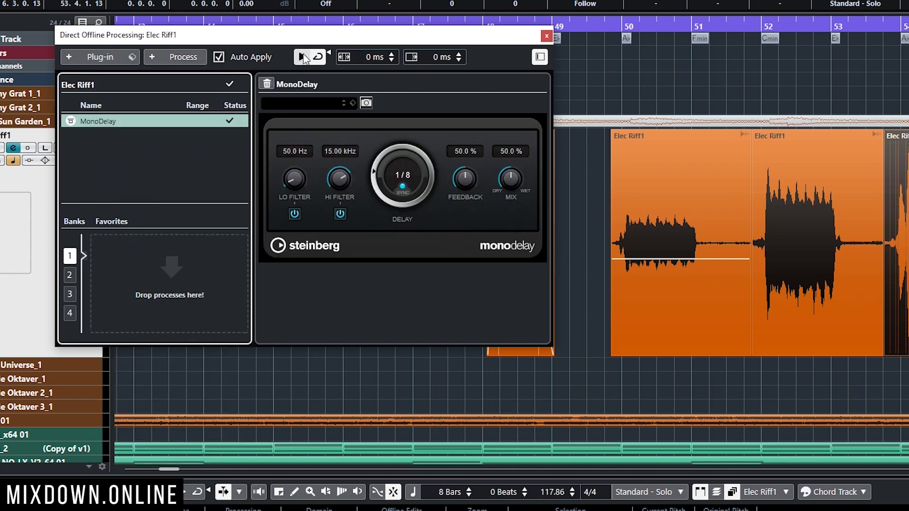
left_click(304, 58)
left_click_drag(511, 179, 510, 173)
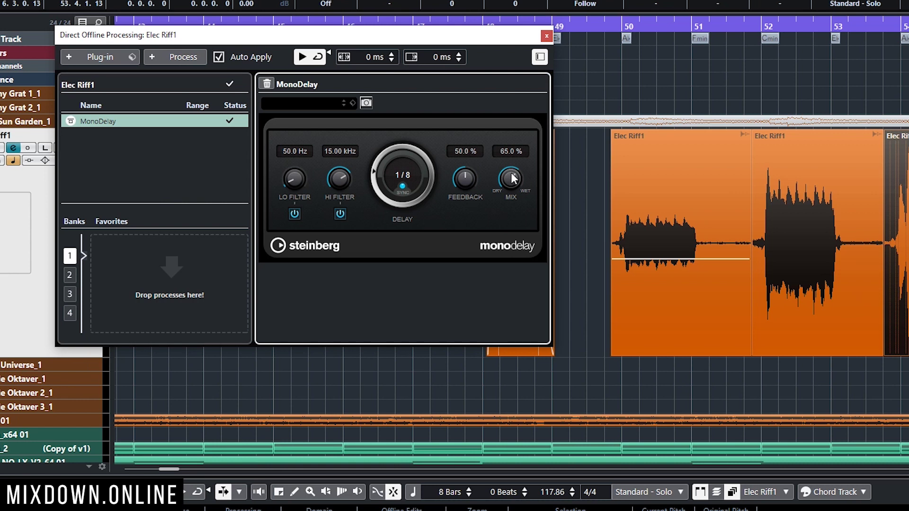
left_click(304, 58)
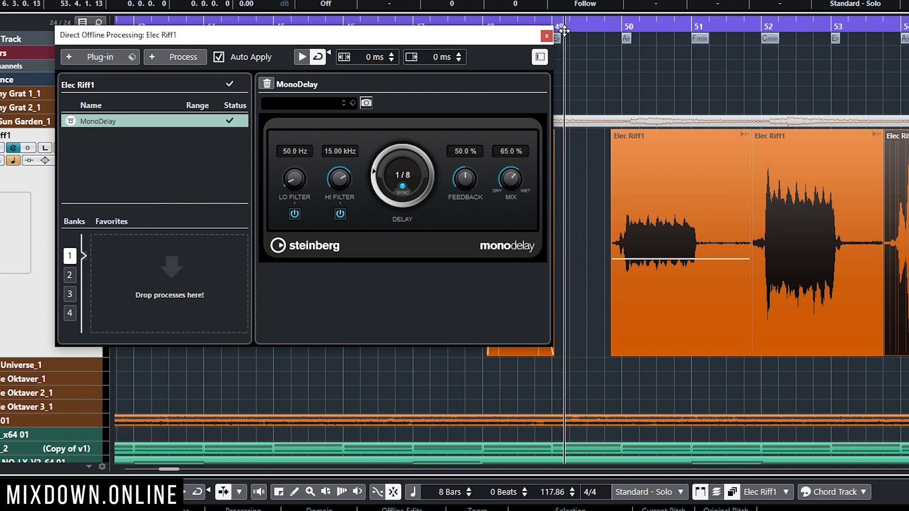
left_click(547, 36)
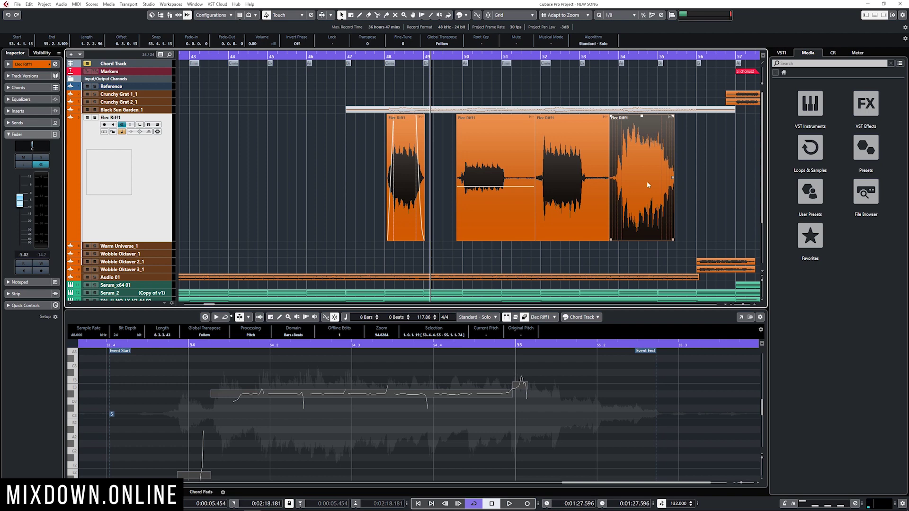
key("ctrl+p")
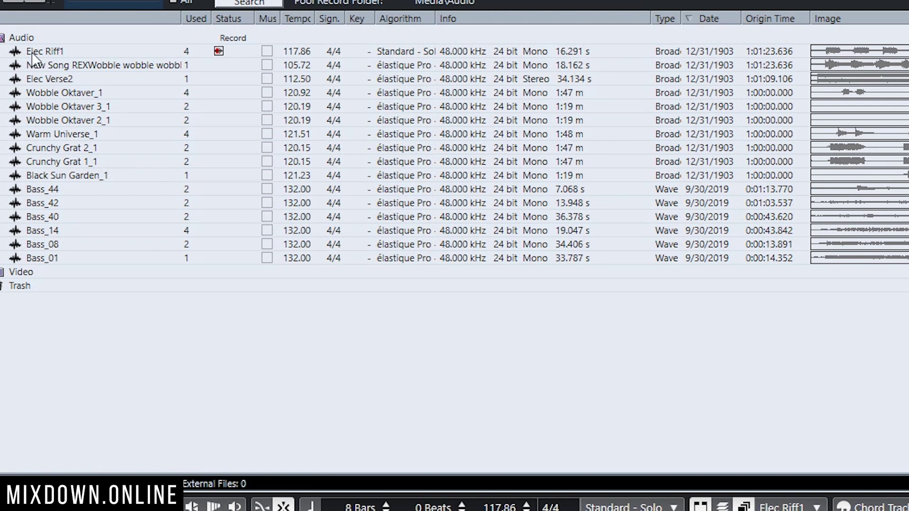
double_click(43, 52)
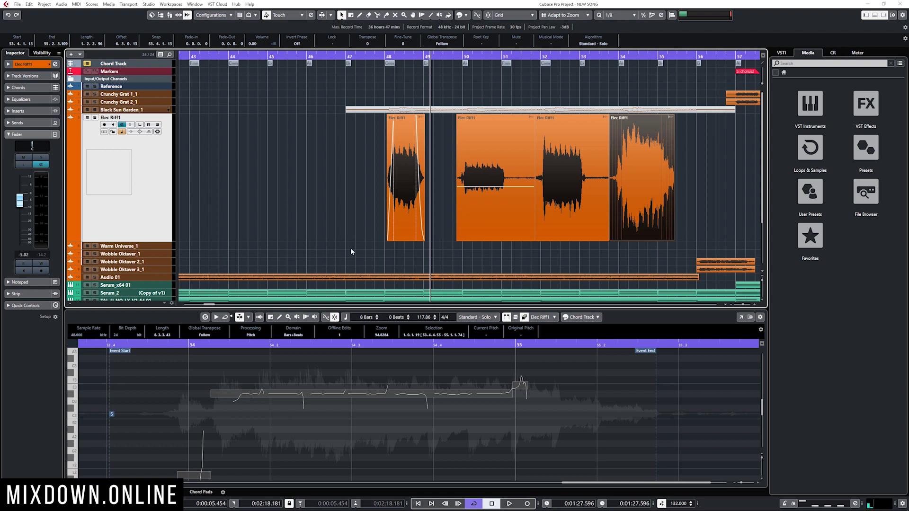
left_click(384, 55)
Solo the Elec Riff1 track and audition it from bar 48, jumping ahead to bar 52.
key("space")
left_click(94, 117)
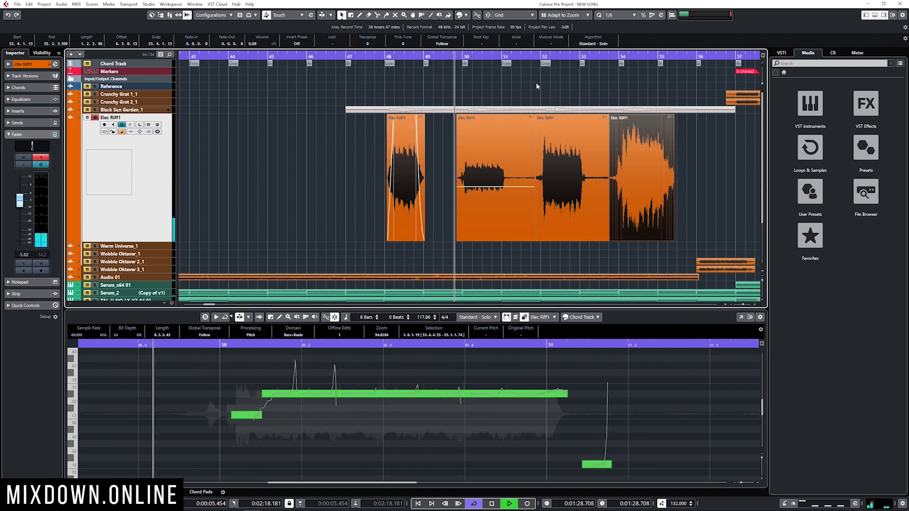
left_click(540, 57)
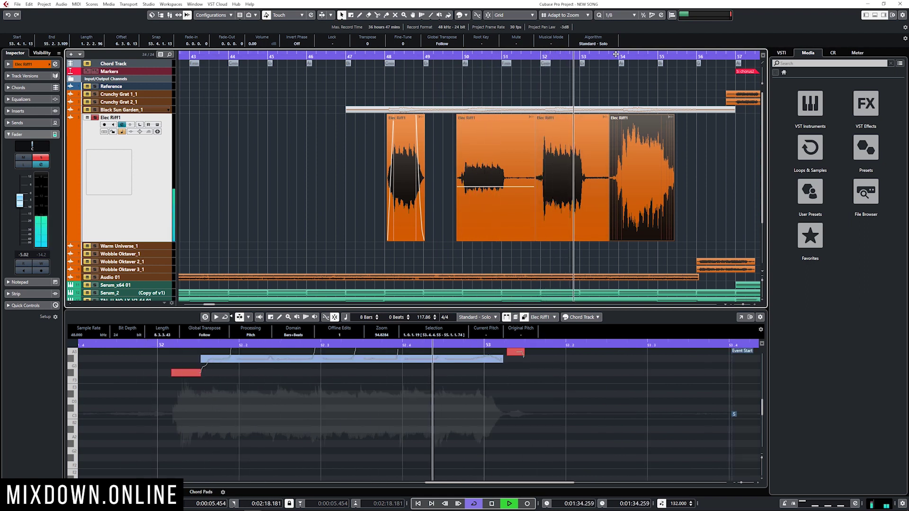
left_click(674, 153)
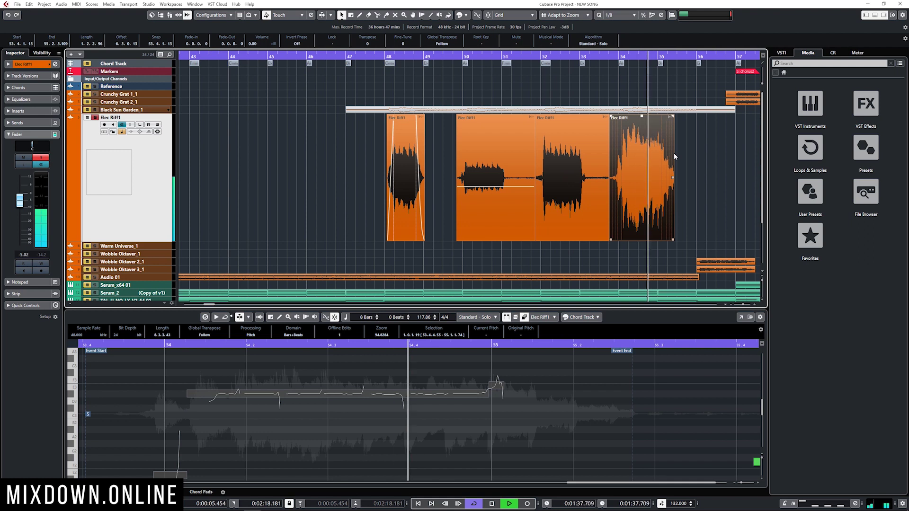
left_click(692, 154)
key("space")
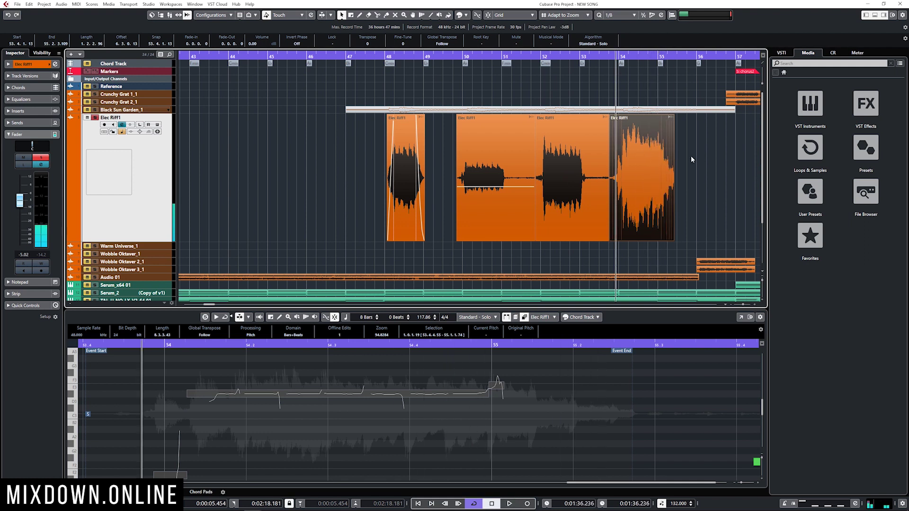
left_click(705, 161)
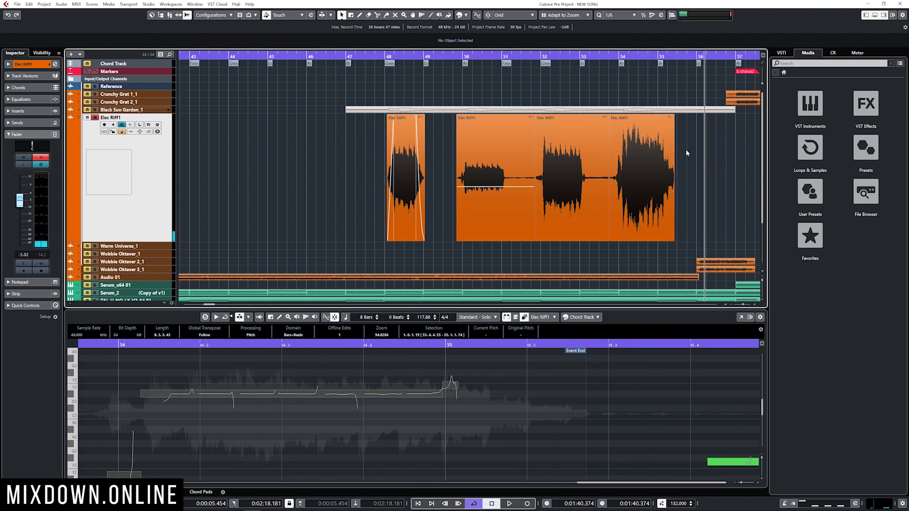
Select all four Elec Riff1 events and choose Audio > Bounce Selection.
left_click_drag(685, 153, 274, 183)
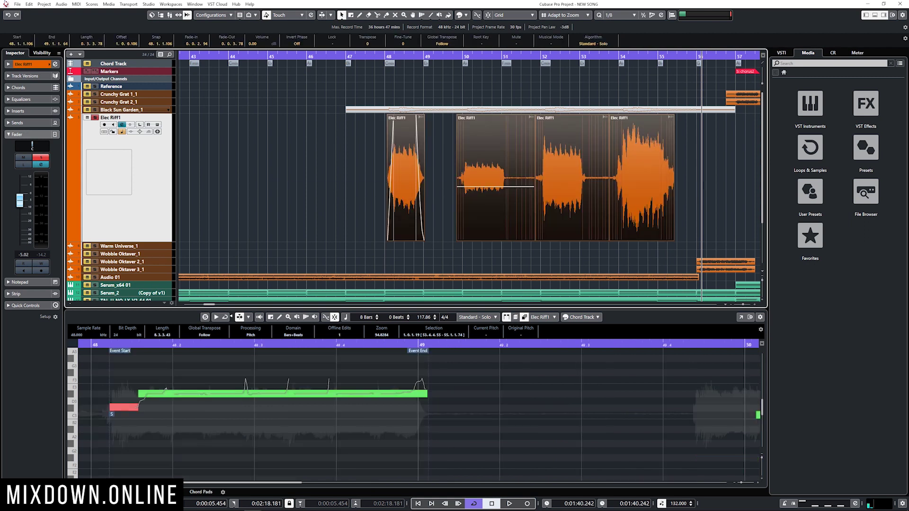
left_click(61, 4)
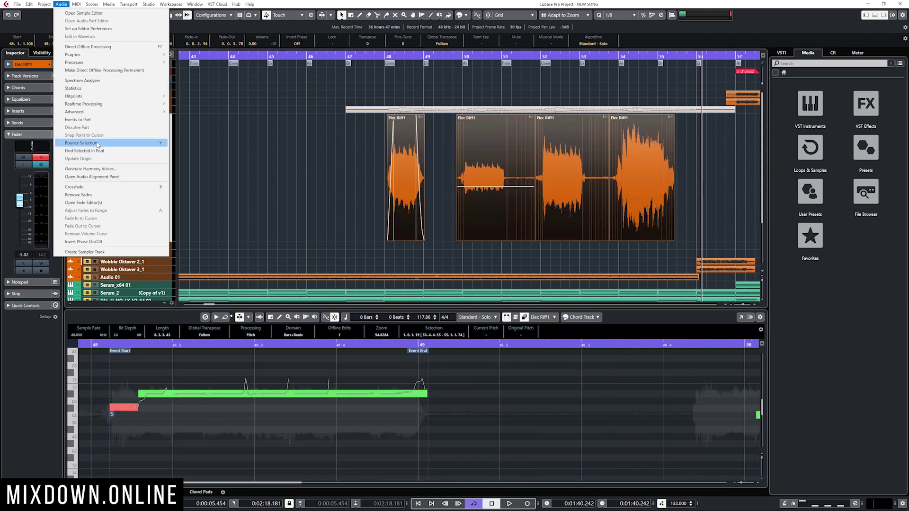
left_click(82, 143)
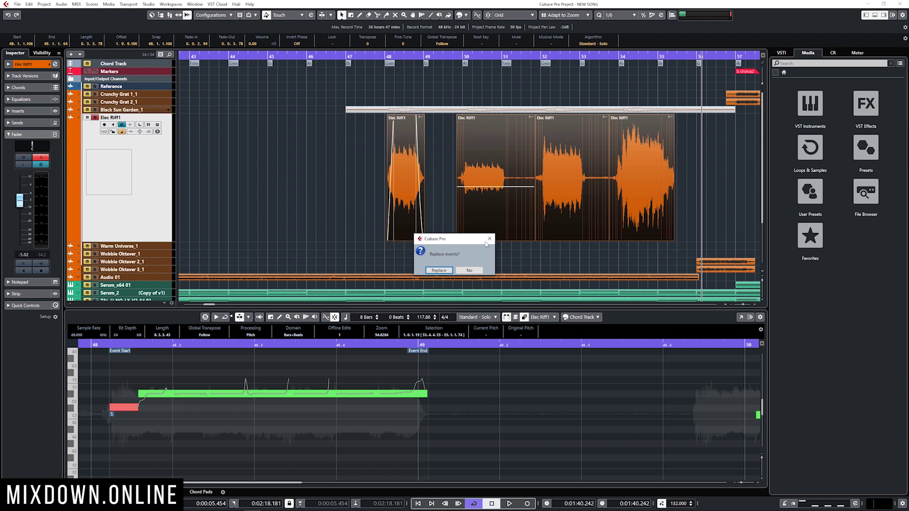
Replace the four events with the bounce and check the new Elec Riff1-01 clip in the Pool.
left_click(439, 270)
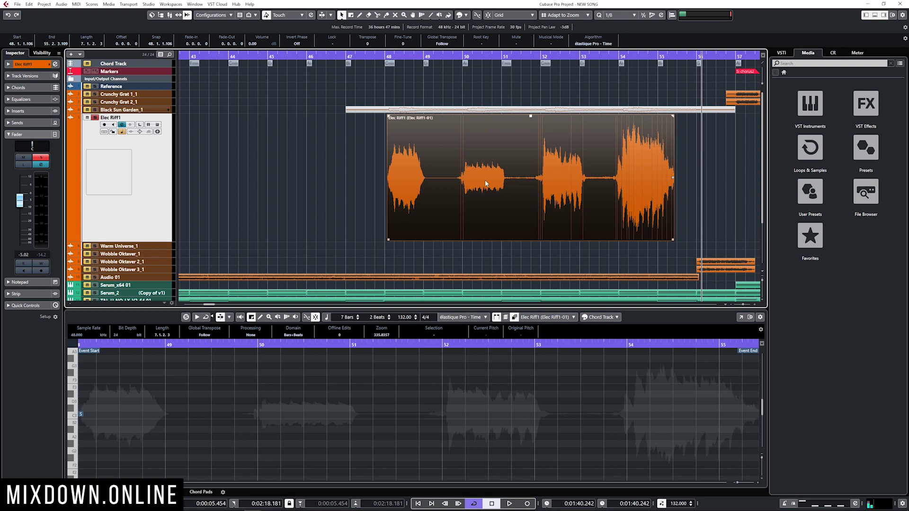
key("ctrl+p")
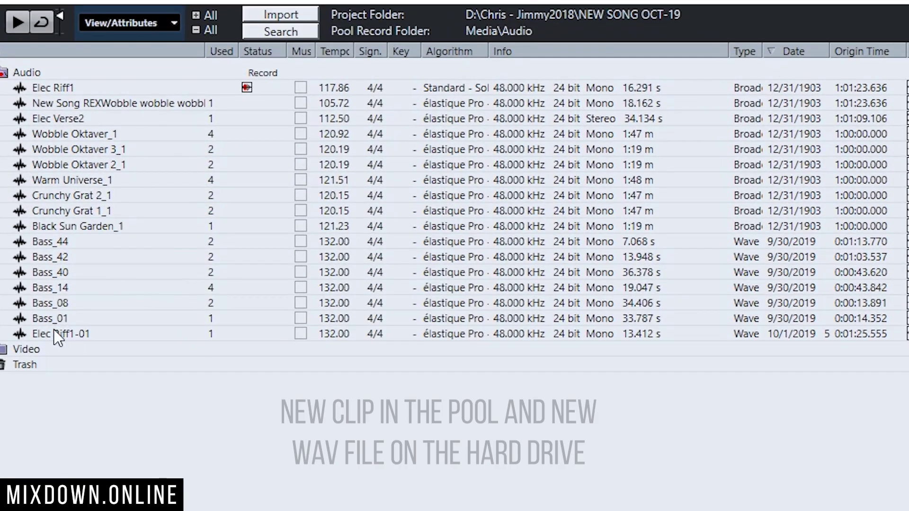
left_click(69, 334)
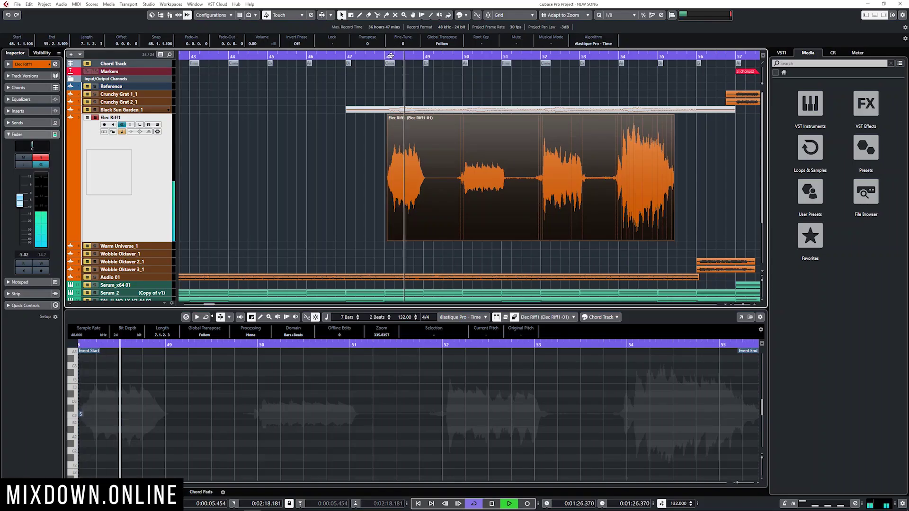
key("space")
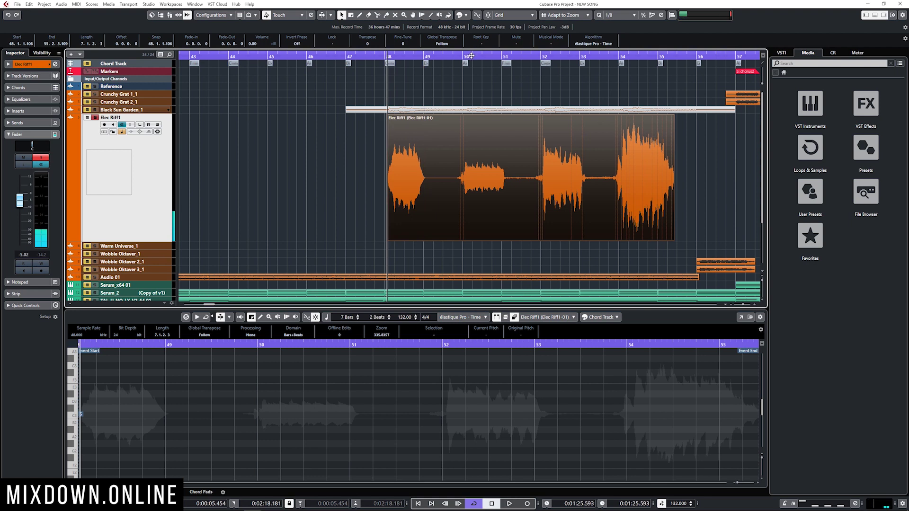
left_click(471, 56)
key("space")
left_click(545, 57)
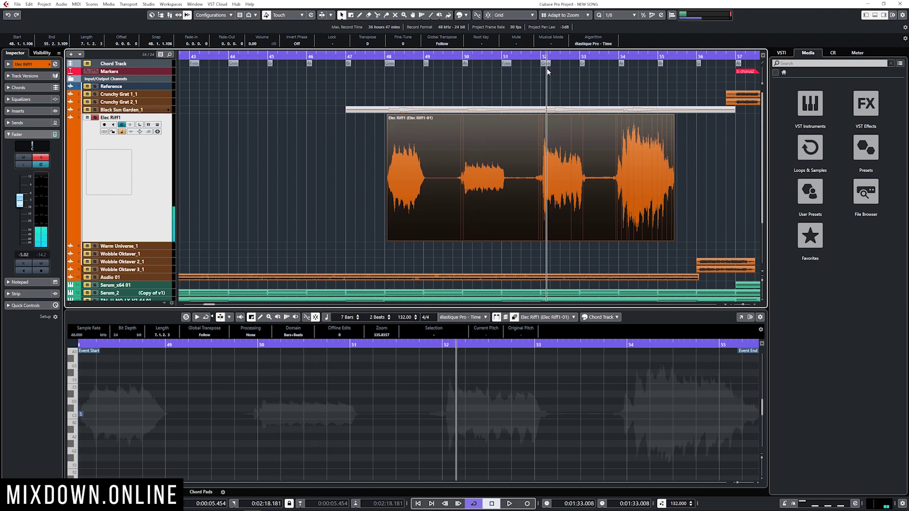
left_click(626, 56)
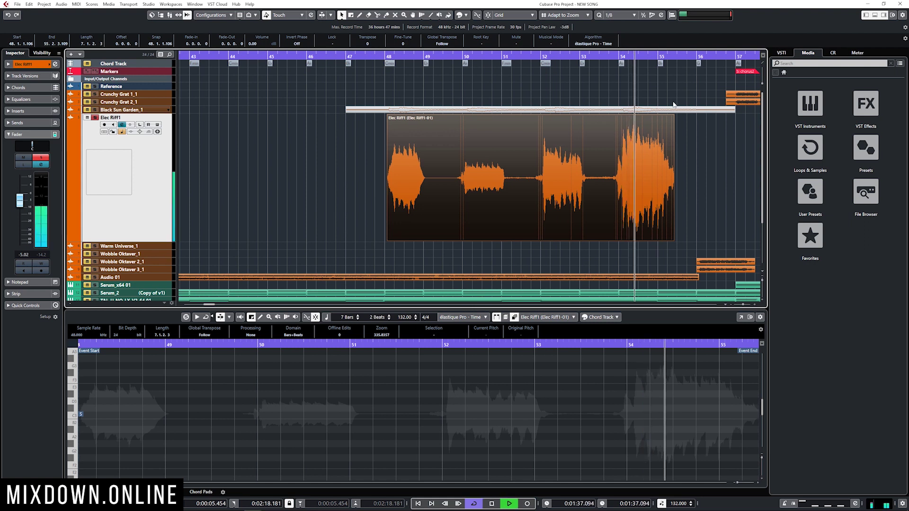
key("space")
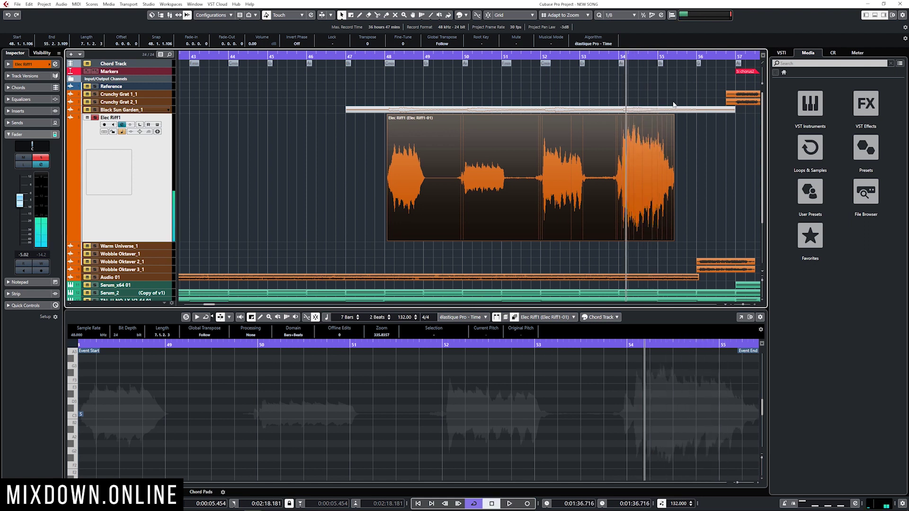
left_click(701, 184)
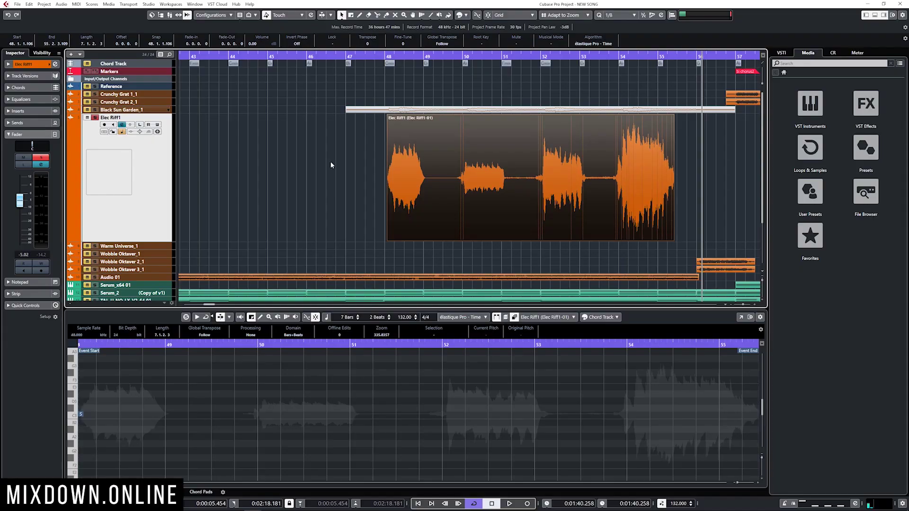
In the Elec Riff1 channel settings, set the fader to -5.02 dB, then close the window.
left_click(53, 65)
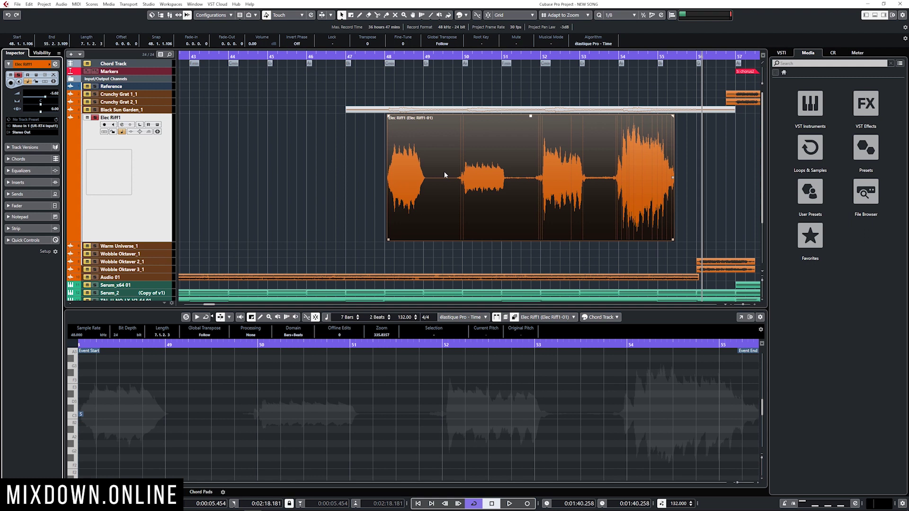
left_click(55, 64)
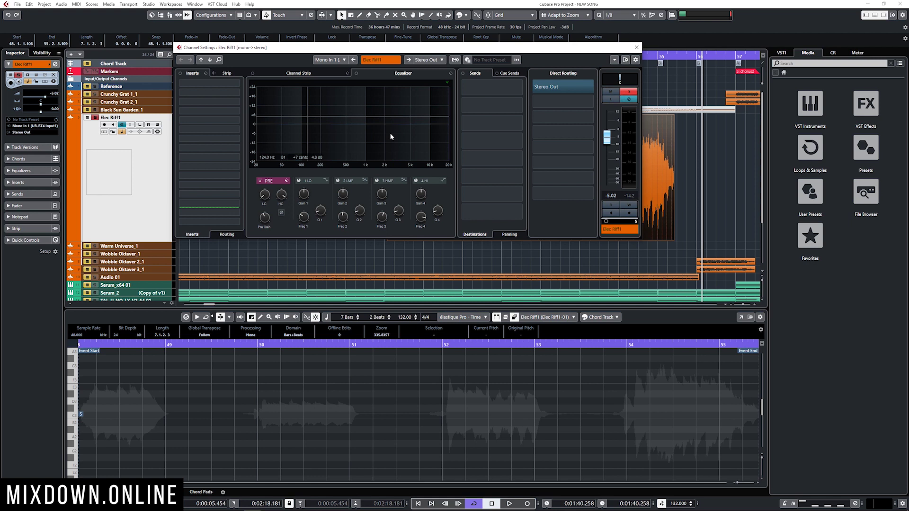
left_click(301, 76)
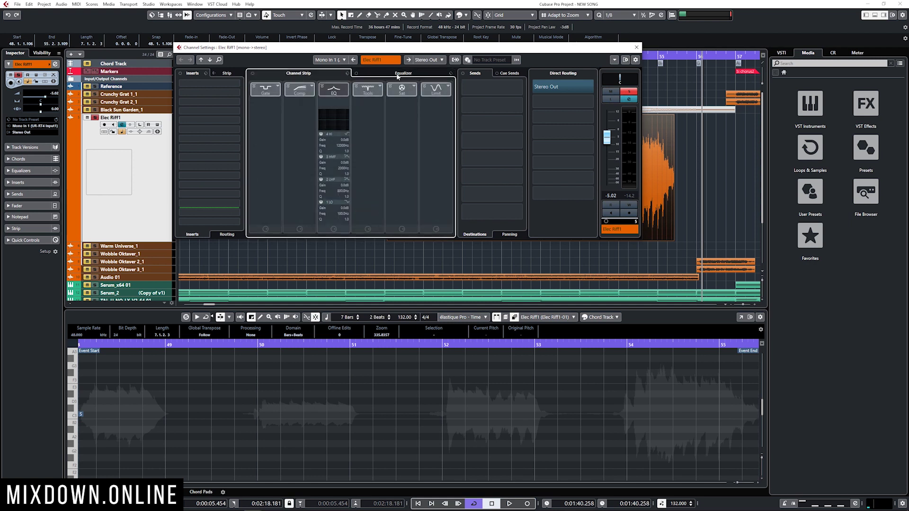
left_click(402, 73)
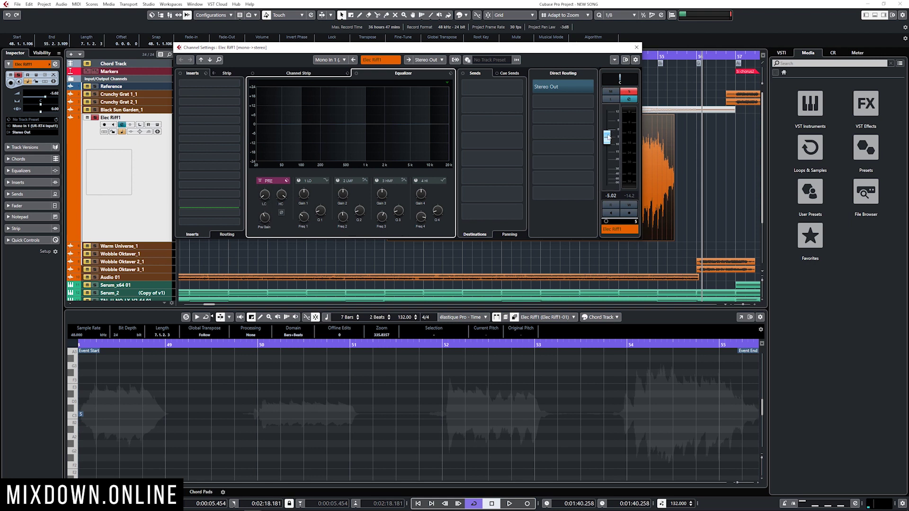
mouse_move(607, 138)
left_mouse_down()
mouse_move(607, 182)
mouse_move(607, 124)
mouse_move(607, 183)
mouse_move(608, 138)
left_mouse_up()
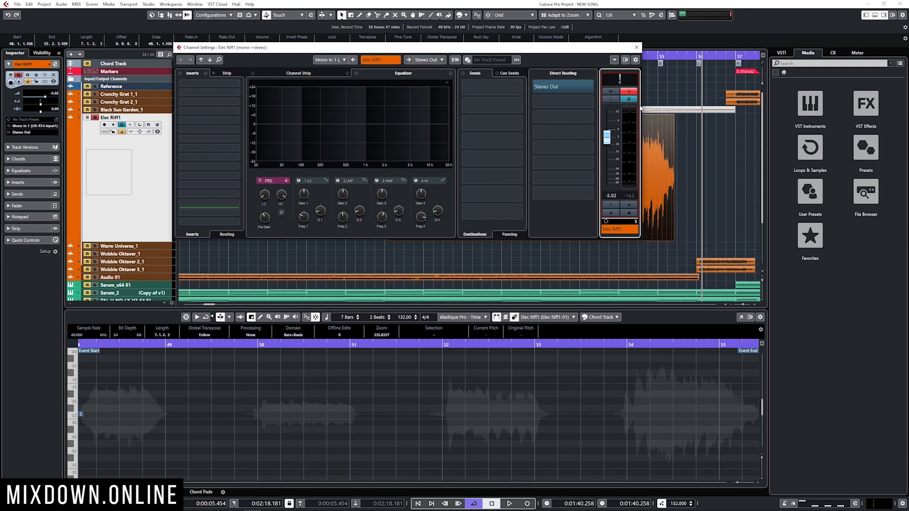
left_click(636, 48)
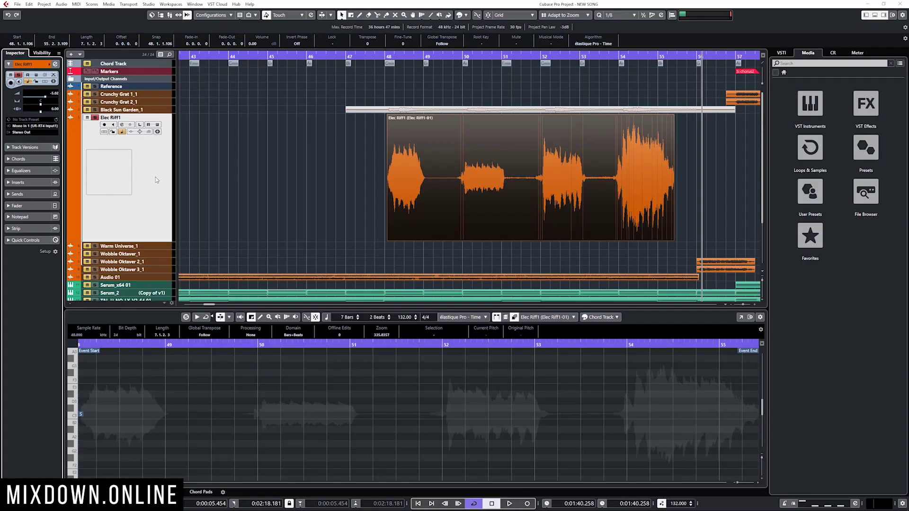
Open and dismiss the Audio Mixdown export dialog, then select the Elec Riff1 event.
left_click(17, 4)
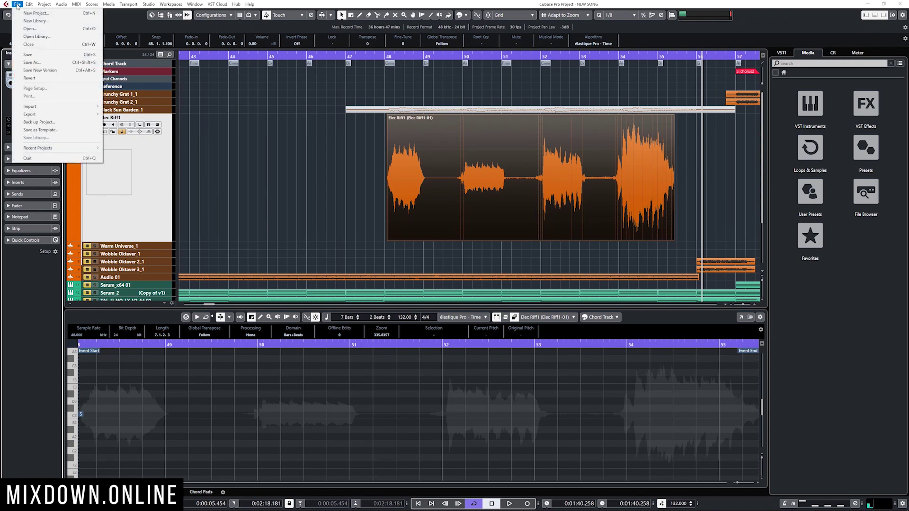
mouse_move(43, 115)
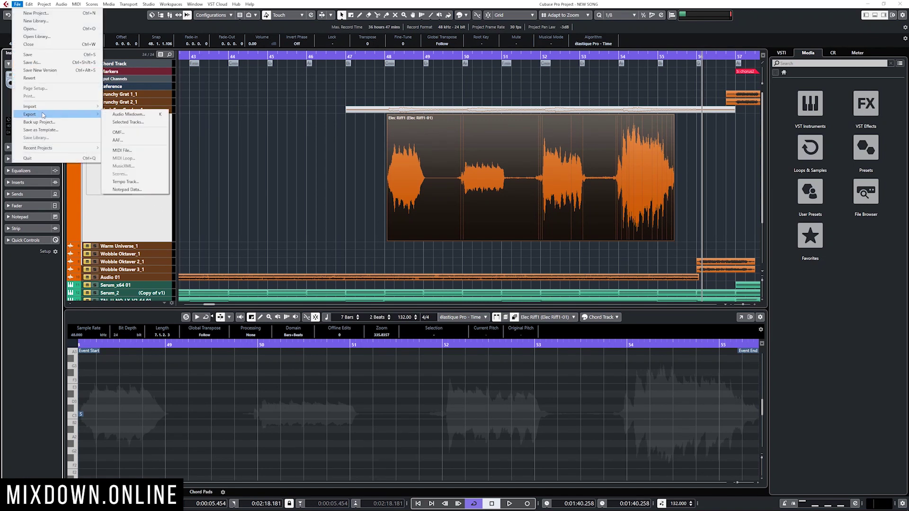
left_click(139, 117)
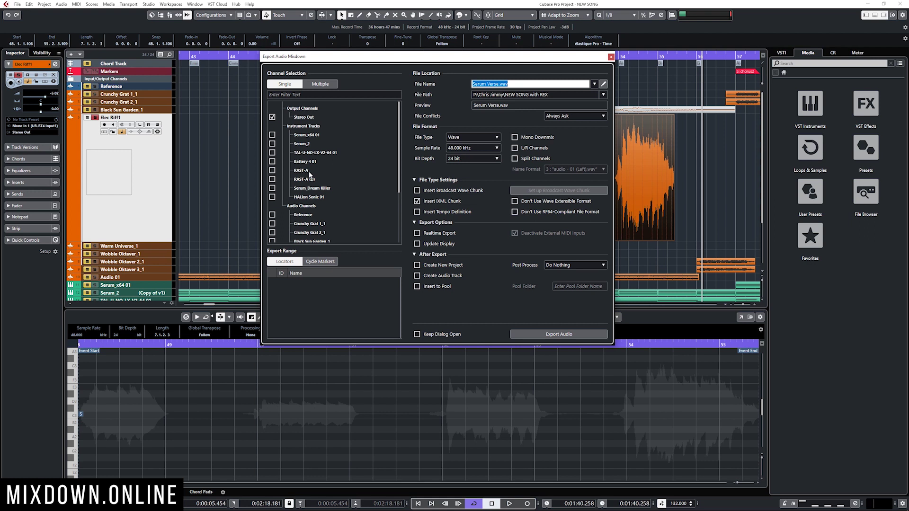
left_click(611, 57)
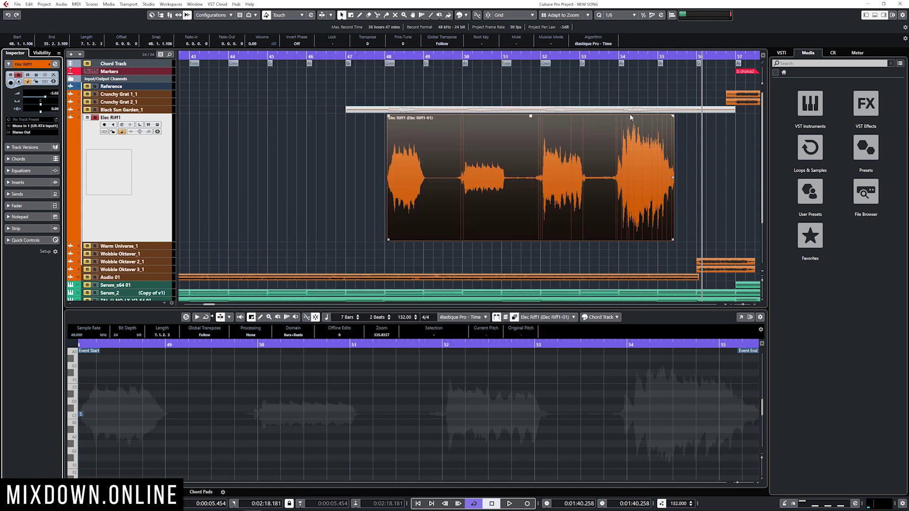
left_click(628, 178)
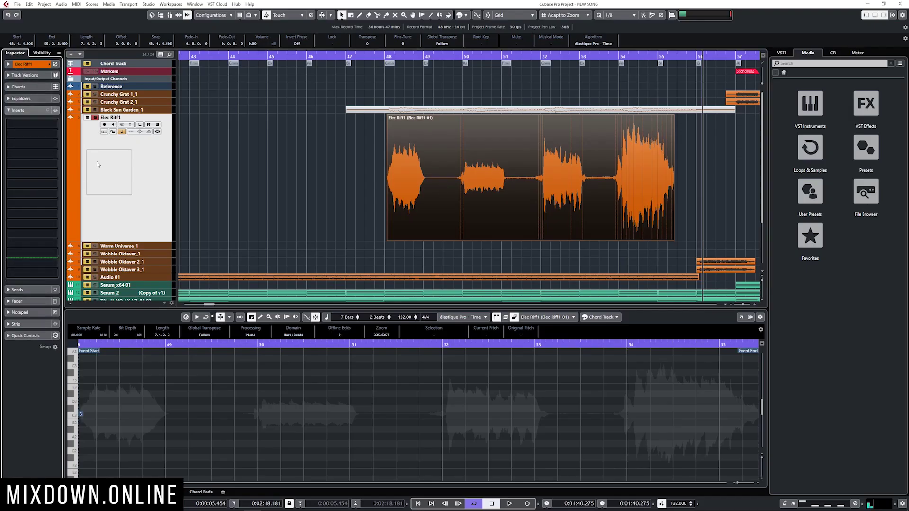
Add a Dynamics > Compressor to the first insert slot of the Elec Riff1 track.
left_click(46, 125)
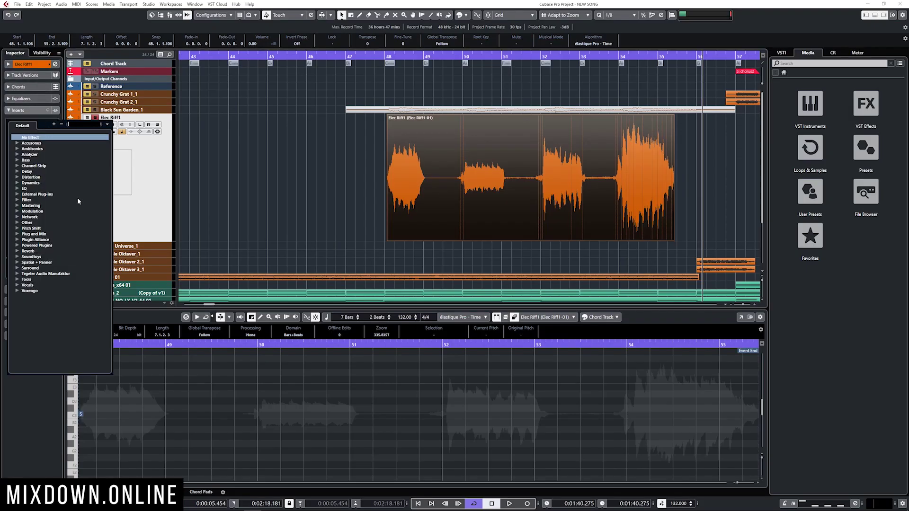
left_click(36, 184)
left_click(40, 206)
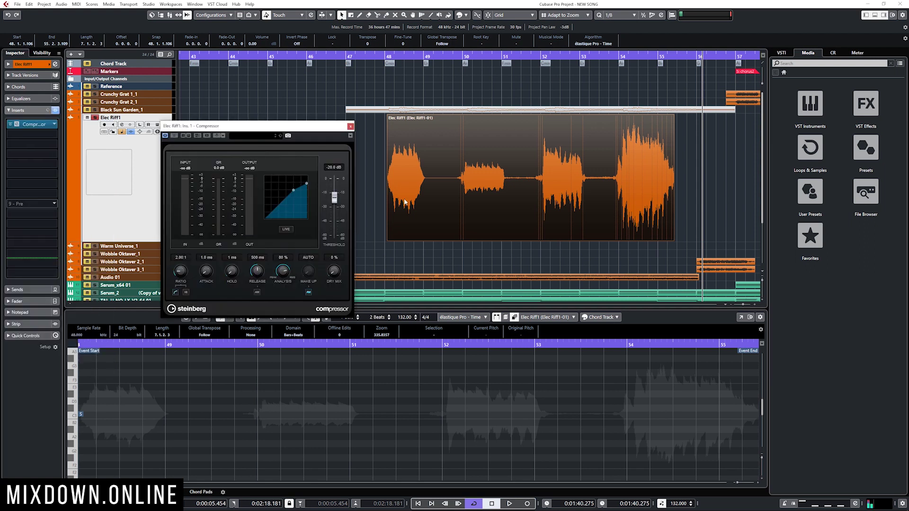
Set the Compressor threshold to -60 dB and ratio to 5.57:1, with the playhead just before bar 54.
left_click_drag(335, 198, 374, 288)
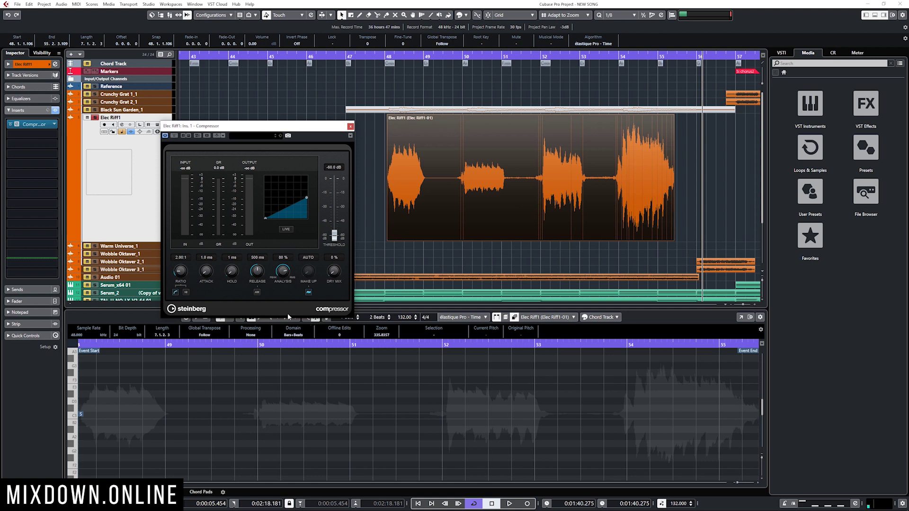
left_click_drag(177, 271, 173, 235)
left_click(617, 58)
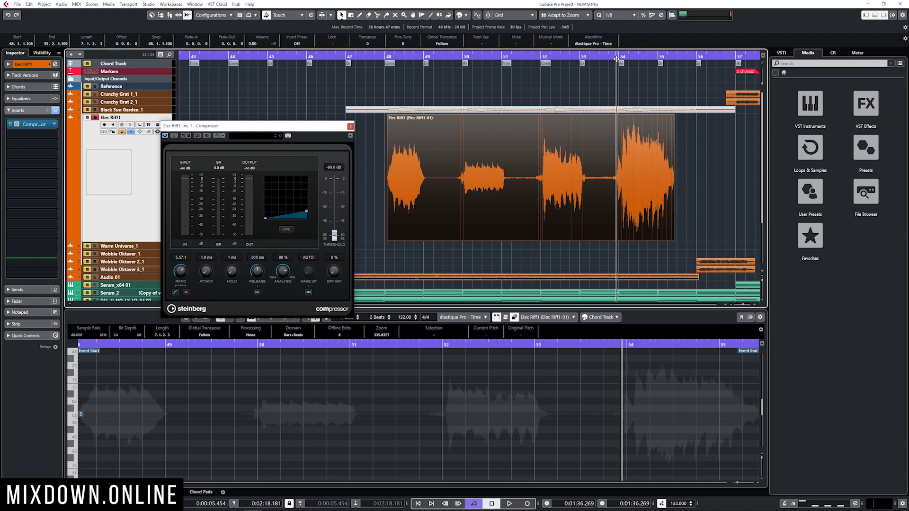
scroll(700, 195, "up", 4, "ctrl")
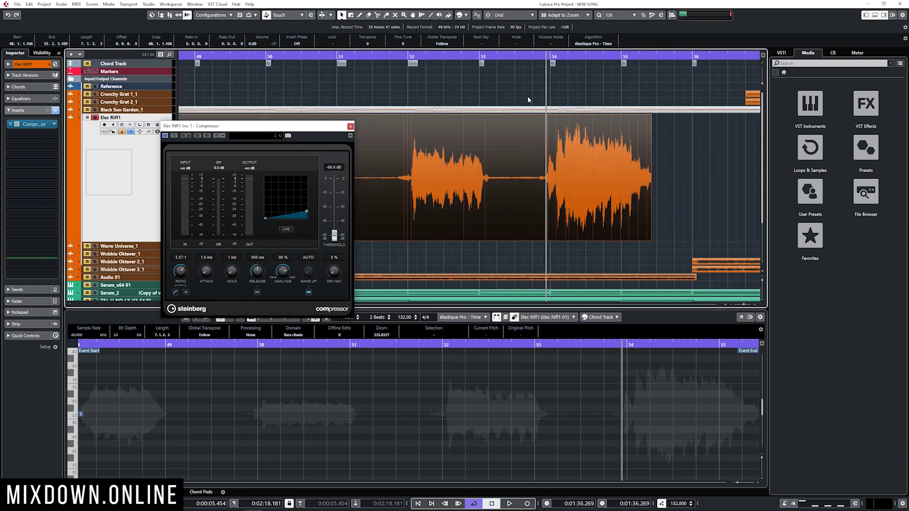
Play the riff through the Compressor, try a lower clip gain on the event, then undo it.
key("space")
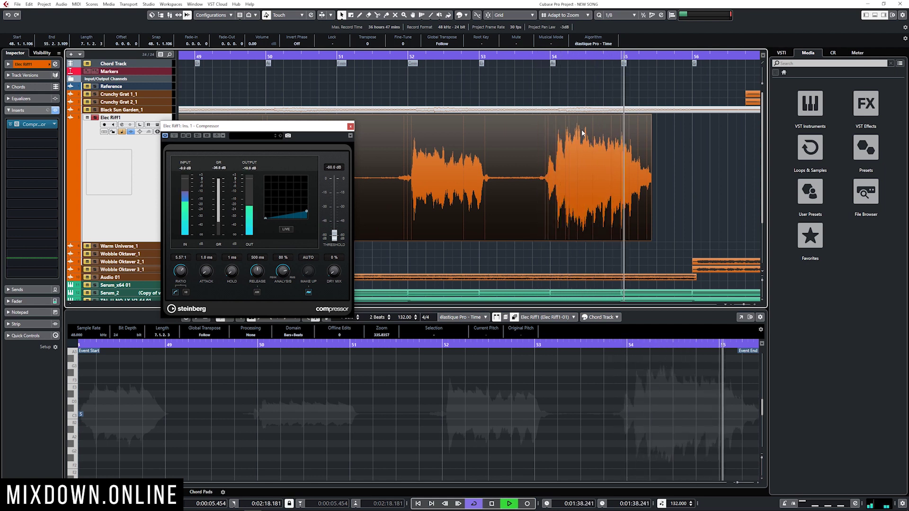
key("space")
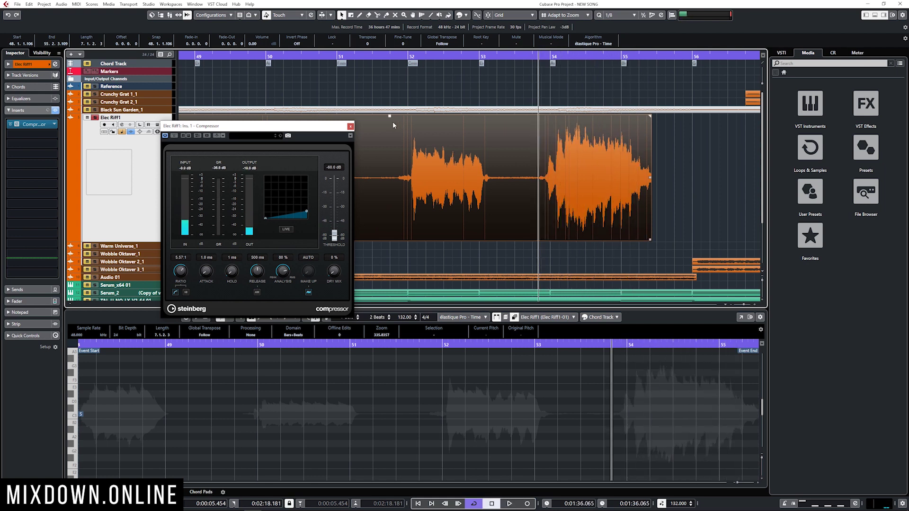
left_click_drag(390, 115, 478, 204)
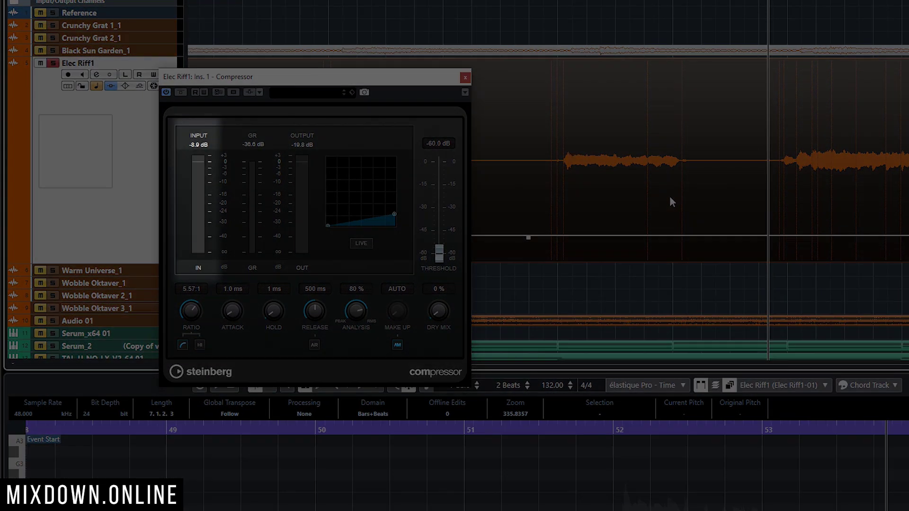
key("space")
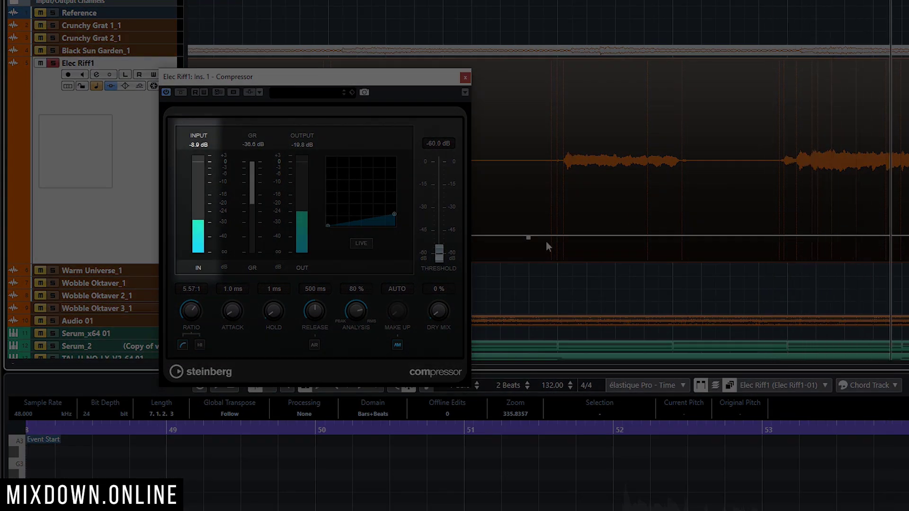
key("ctrl+z")
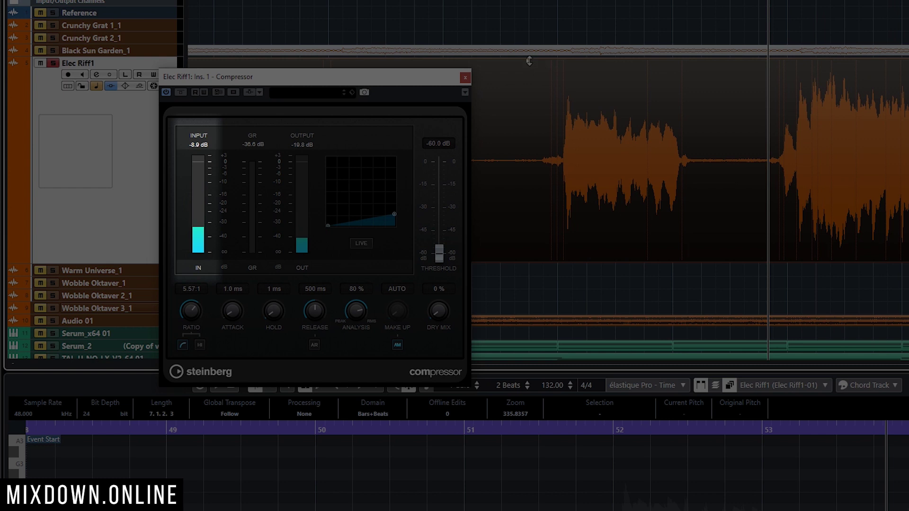
Lower the event's clip gain to -27.53 dB and replay it both ways to compare compressor input.
left_click_drag(529, 61, 541, 256)
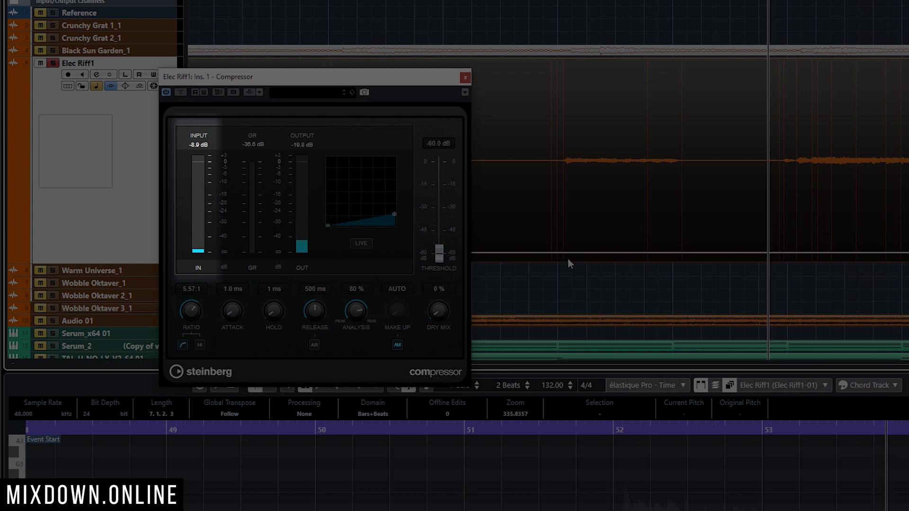
key("ctrl+z")
key("space")
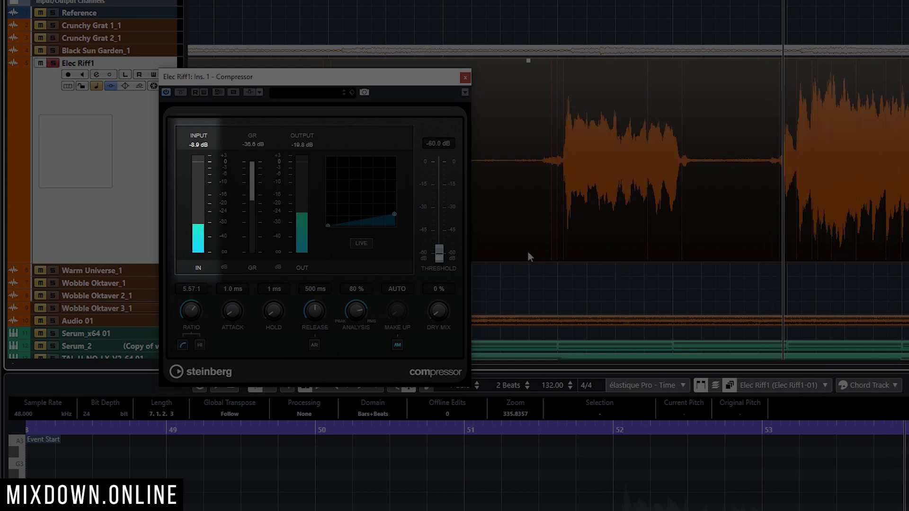
key("space")
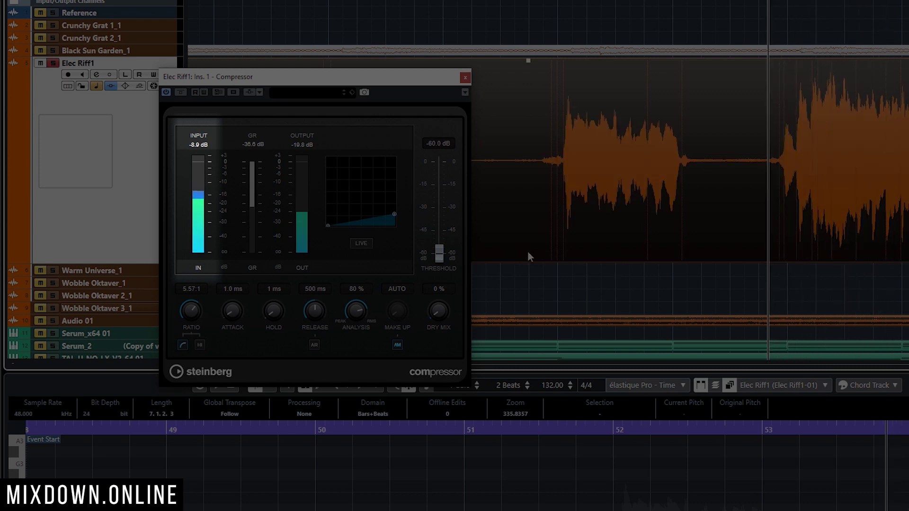
key("ctrl+shift+z")
key("space")
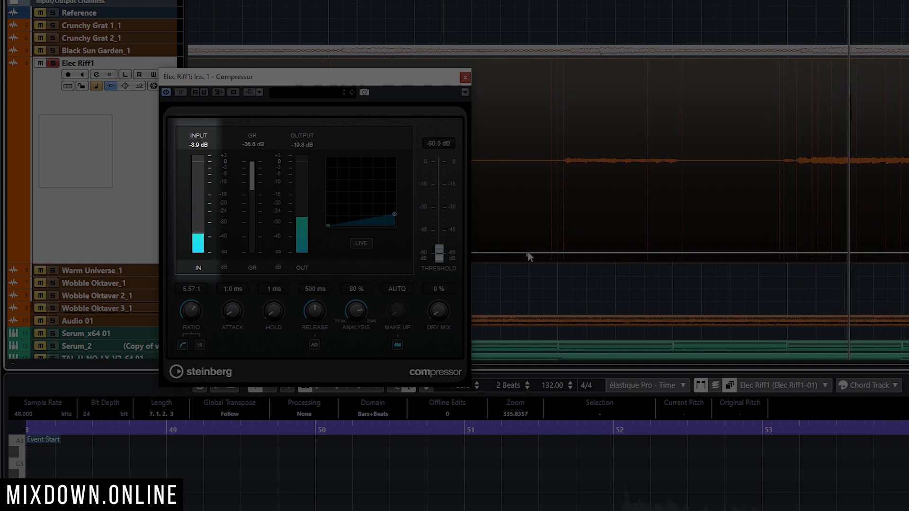